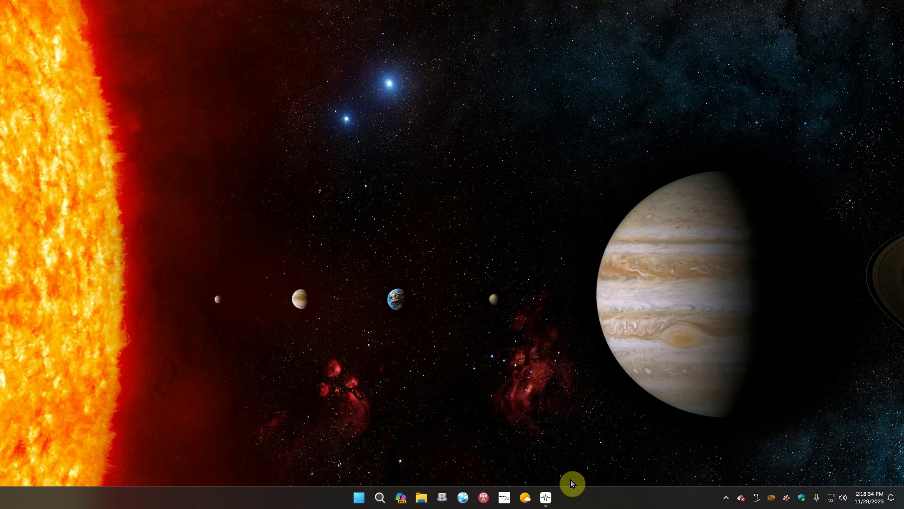
- Restore the SDRconnect receiver window from the taskbar
{"action": "left_click", "coordinate": [546, 497]}
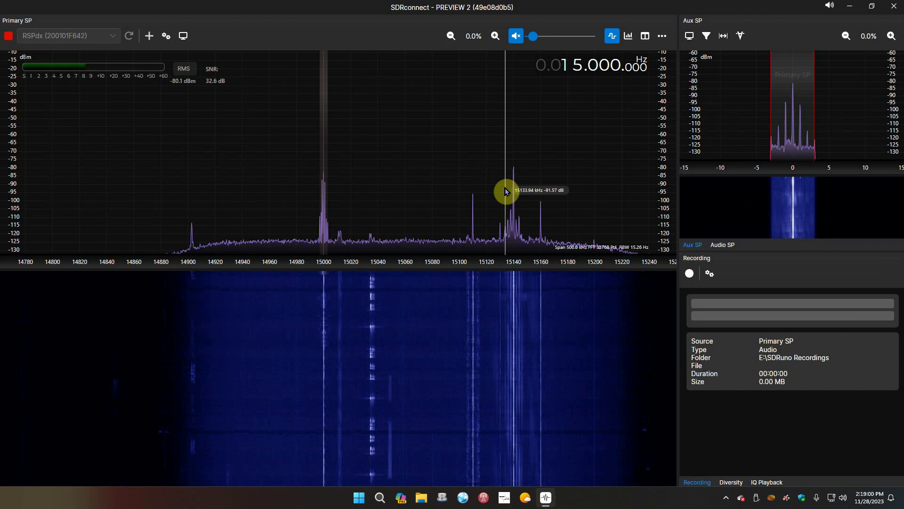
- Listen briefly to the signal at 15140 kHz, then return to 15000 kHz with audio muted
{"action": "left_click", "coordinate": [513, 202]}
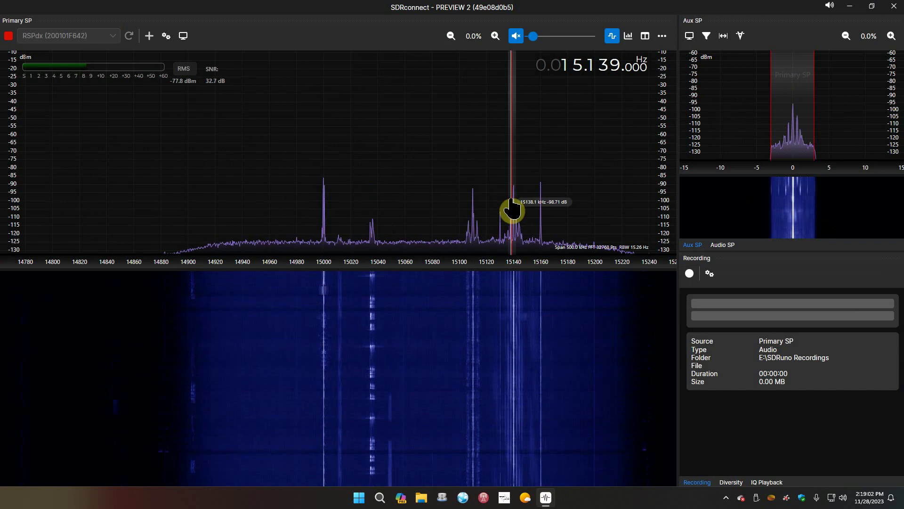
{"action": "left_click", "coordinate": [516, 36]}
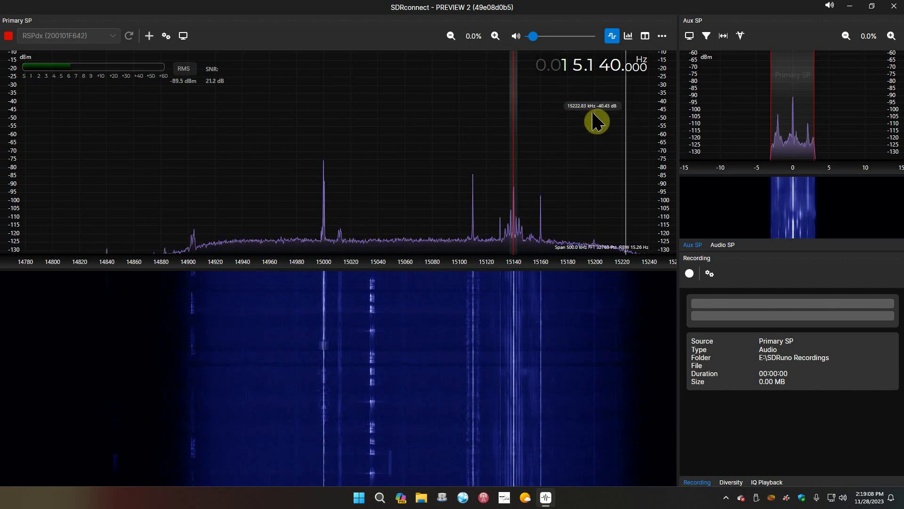
{"action": "left_click", "coordinate": [326, 235]}
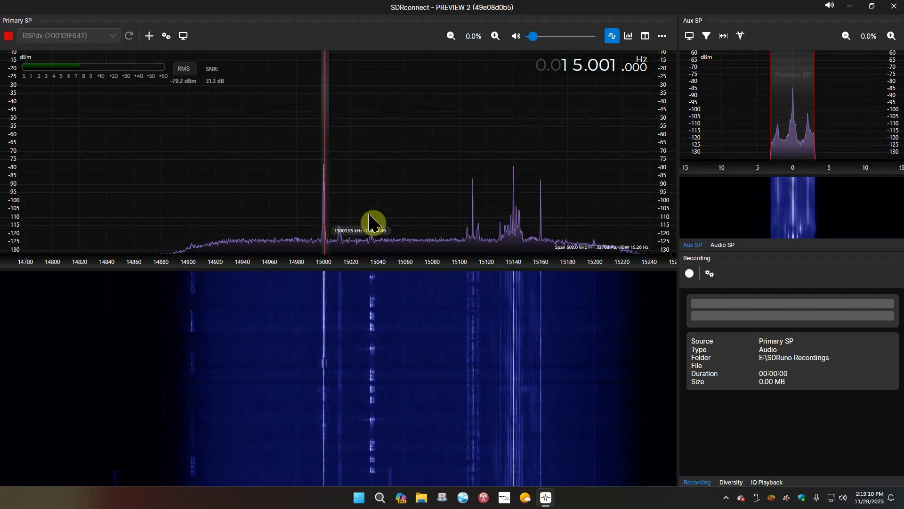
{"action": "left_click", "coordinate": [516, 37]}
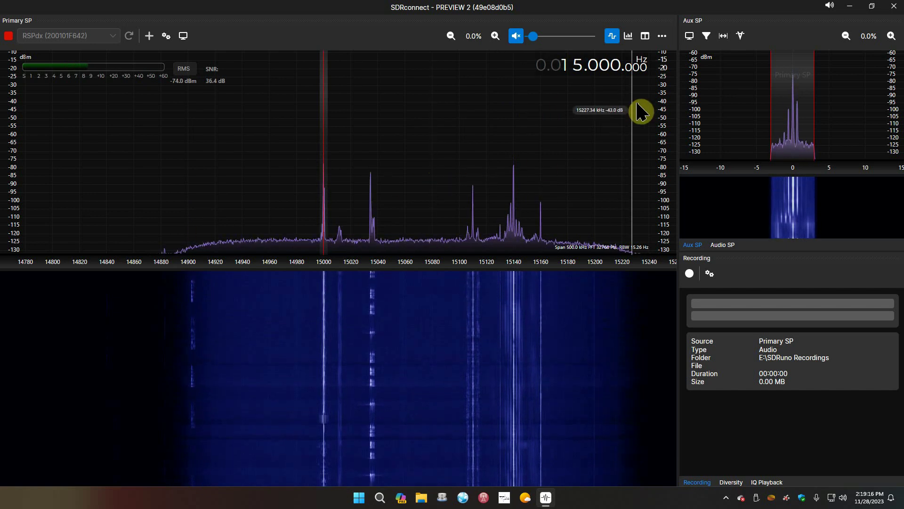
- Expand the sidebar's Bands/KeyPad section and view the Other Bands presets
{"action": "left_click", "coordinate": [645, 37]}
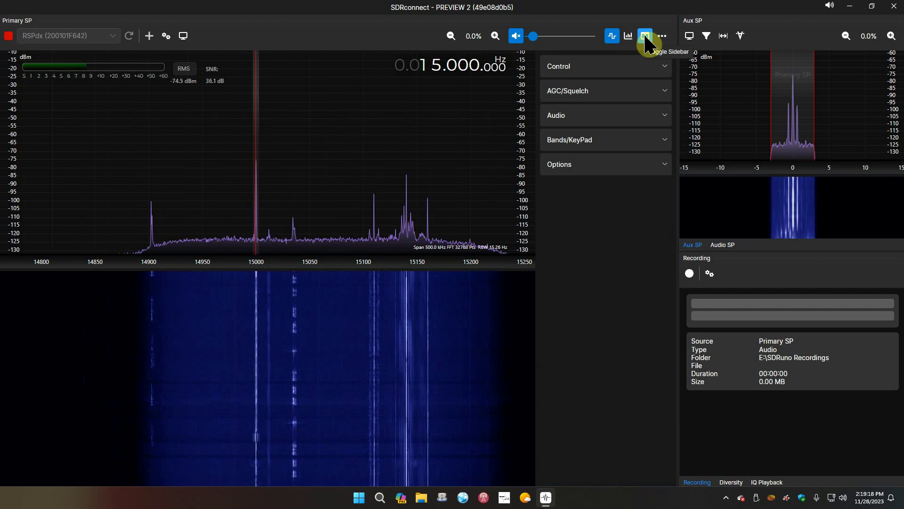
{"action": "left_click", "coordinate": [661, 142]}
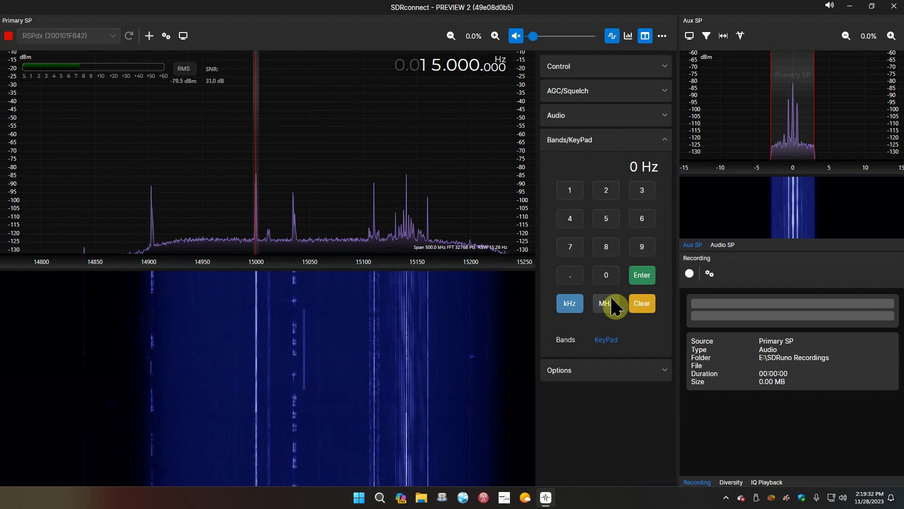
{"action": "left_click", "coordinate": [566, 340]}
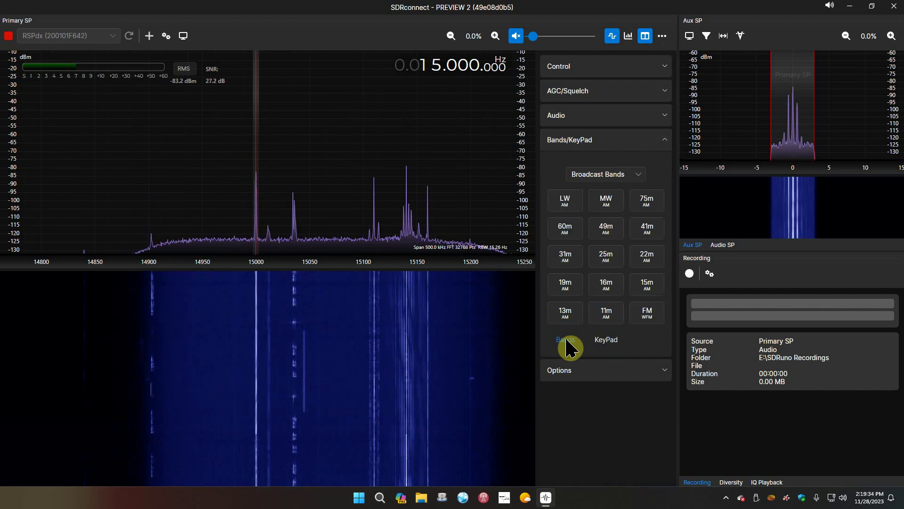
{"action": "left_click", "coordinate": [636, 178]}
{"action": "left_click", "coordinate": [606, 237]}
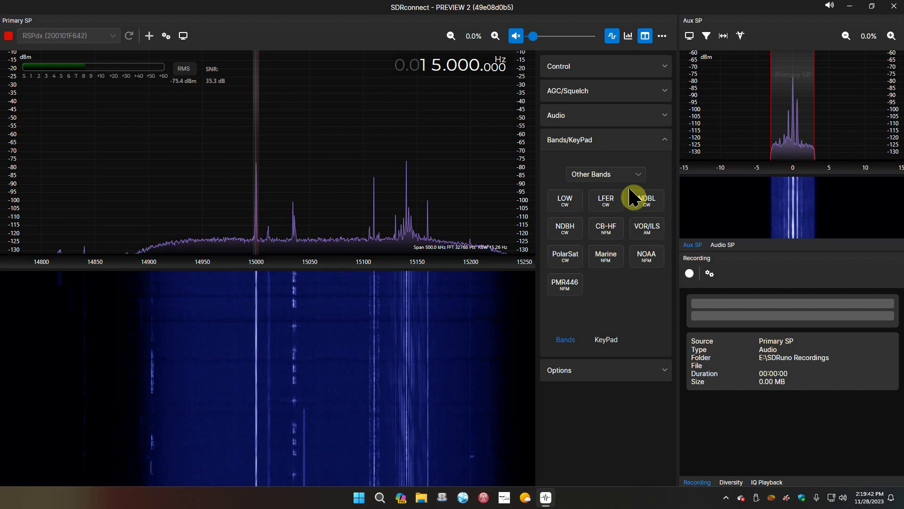
- Switch to Broadcast Bands, glance at the keypad, then collapse the section and hide the sidebar
{"action": "left_click", "coordinate": [639, 178]}
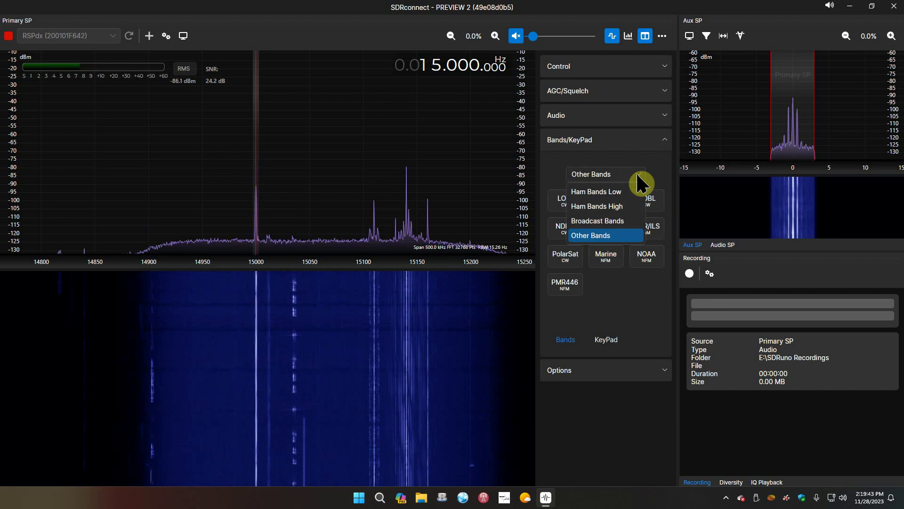
{"action": "left_click", "coordinate": [609, 221]}
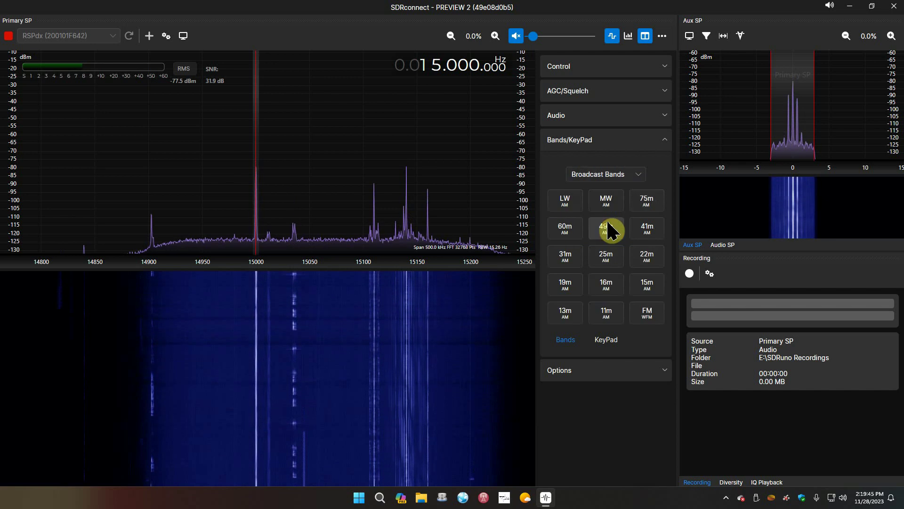
{"action": "left_click", "coordinate": [603, 341]}
{"action": "left_click", "coordinate": [568, 341]}
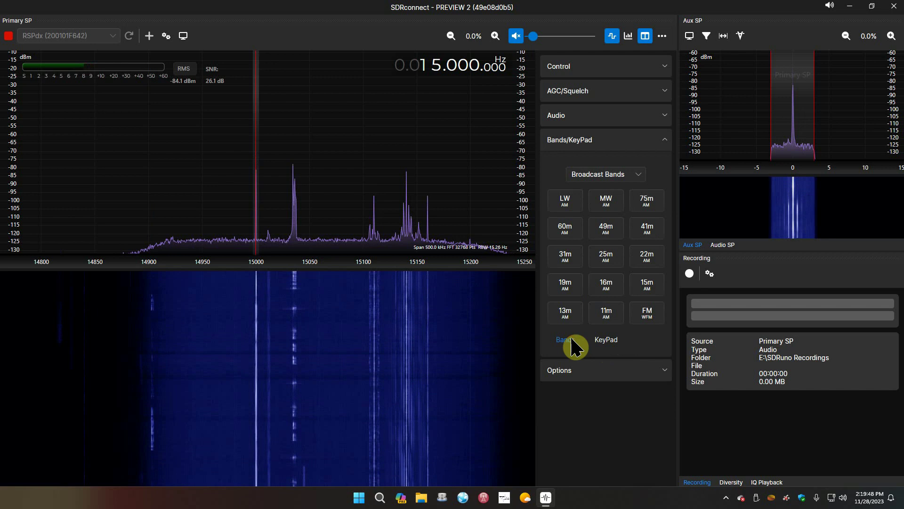
{"action": "left_click", "coordinate": [665, 147]}
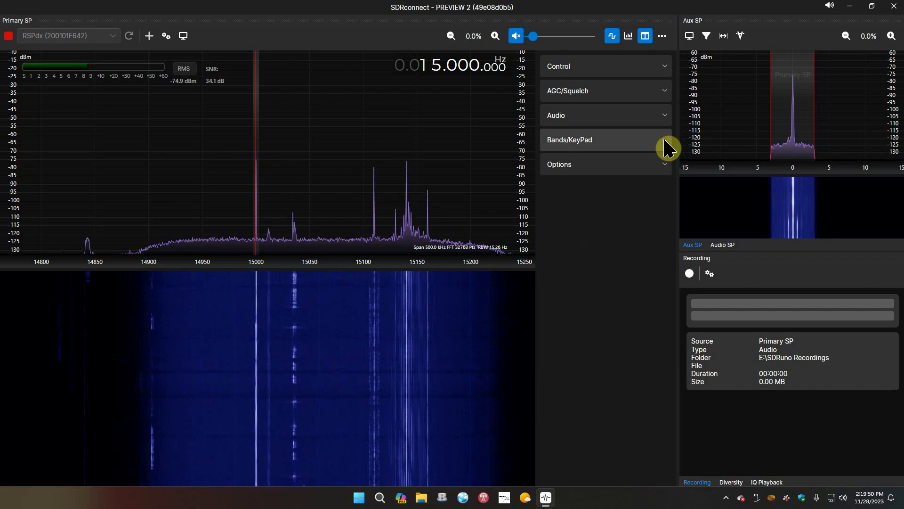
{"action": "left_click", "coordinate": [645, 36]}
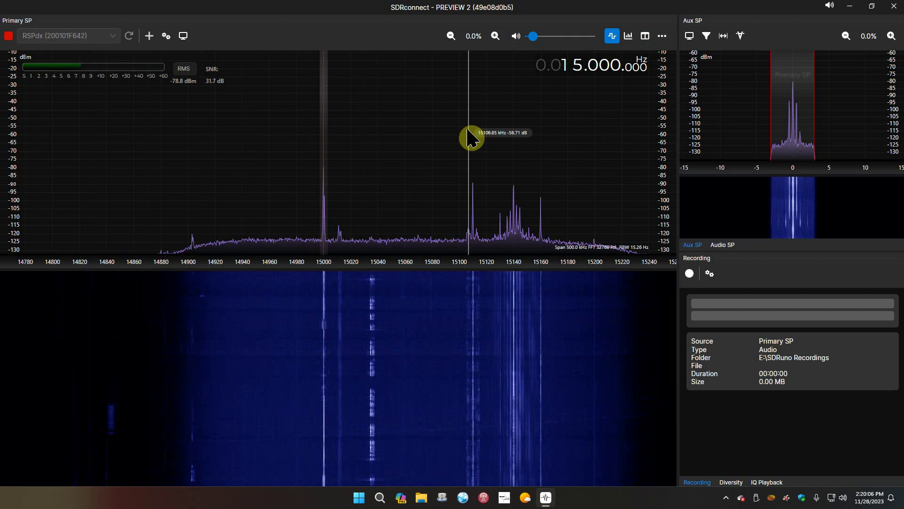
- Tune directly to 10.000 MHz in the frequency display
{"action": "left_click", "coordinate": [607, 75]}
{"action": "type", "text": "1"}
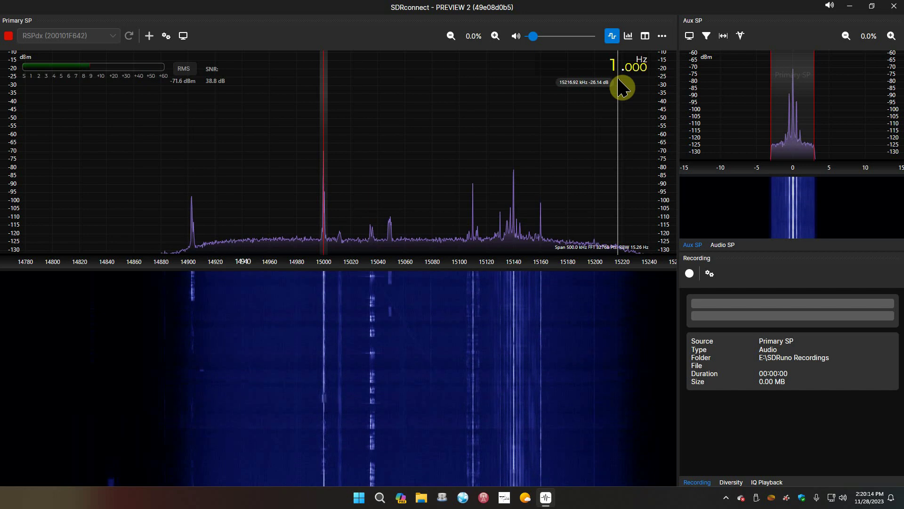
{"action": "type", "text": "0.000"}
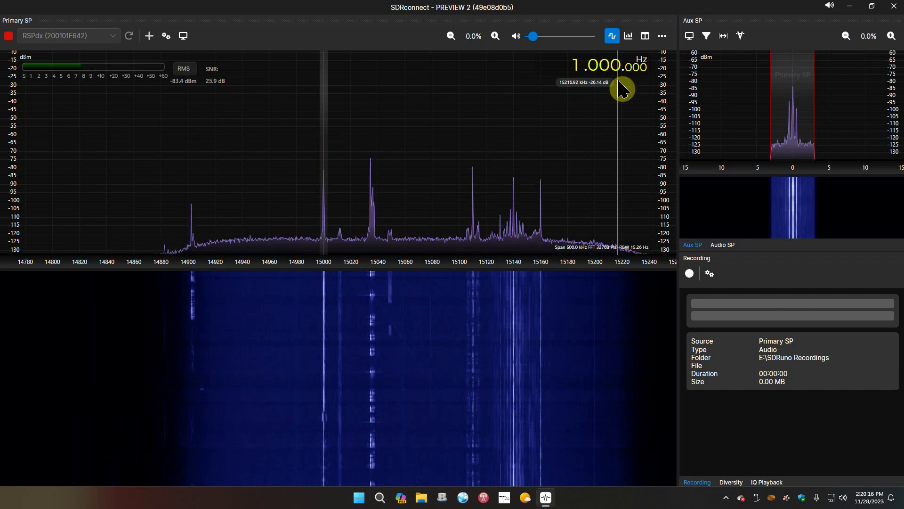
{"action": "key", "text": "Return"}
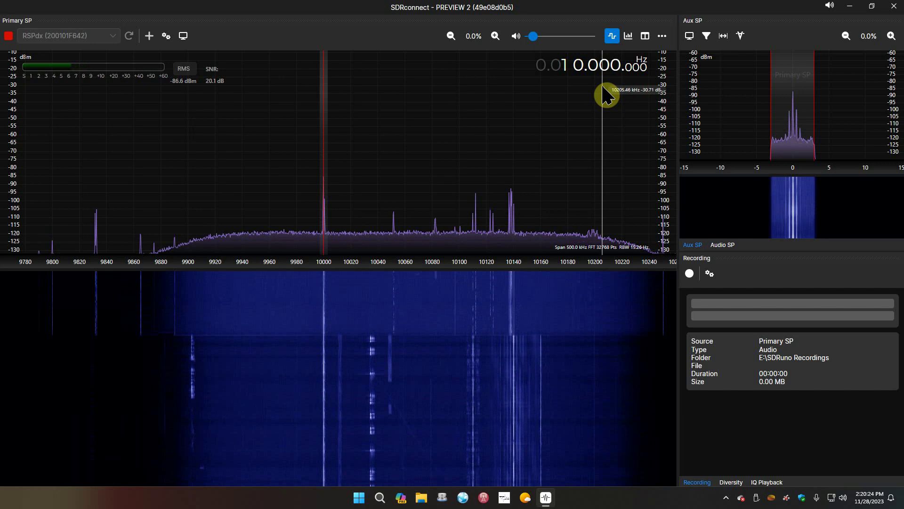
- Enter 12.095 MHz, then tune to the strong signal at 12051 kHz
{"action": "type", "text": "1"}
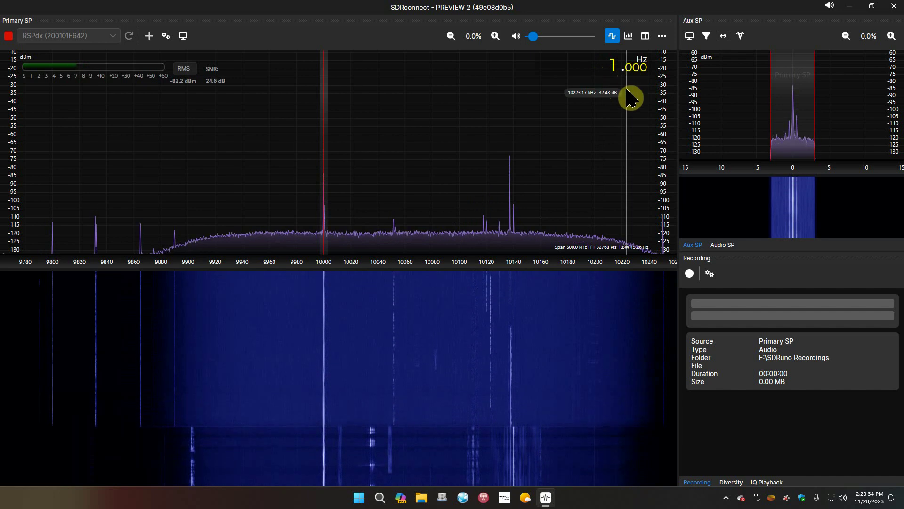
{"action": "type", "text": "2095"}
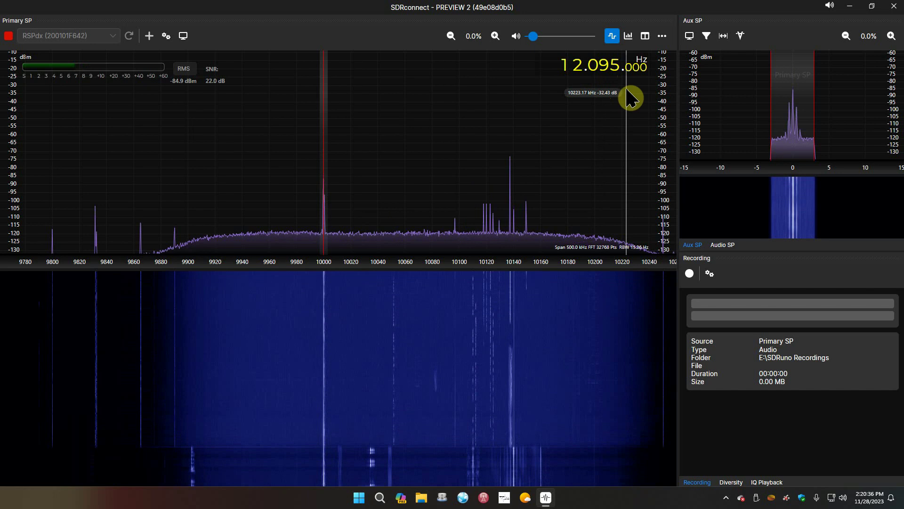
{"action": "key", "text": "Return"}
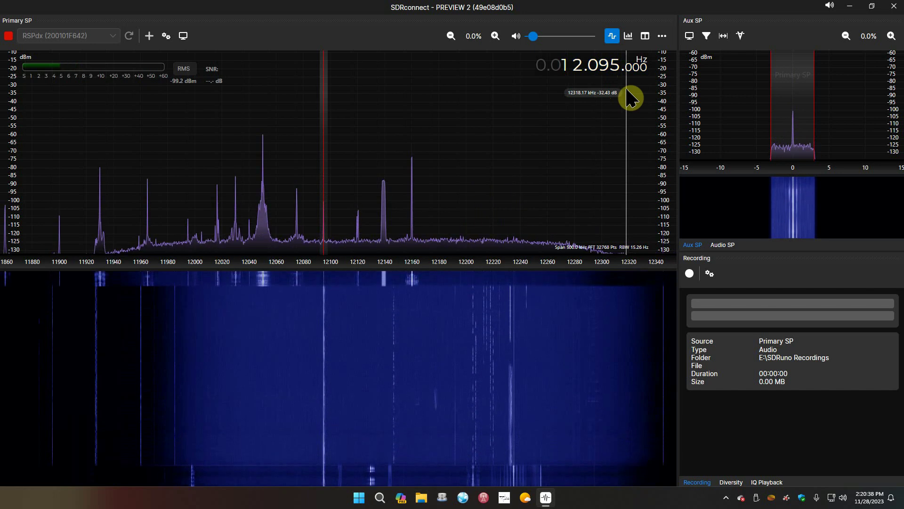
{"action": "left_click", "coordinate": [266, 226]}
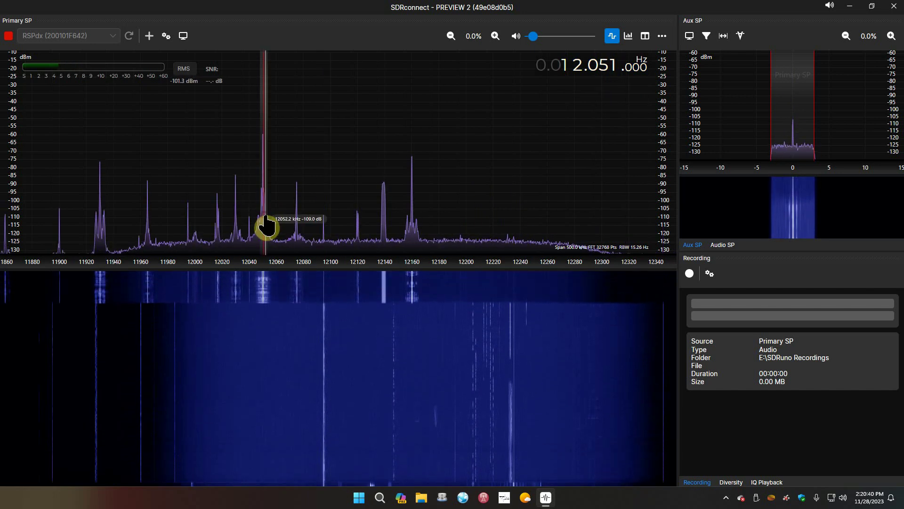
- Widen the Aux SP panel, place five notches around the 12.050 MHz signal, and drag one inward
{"action": "scroll", "coordinate": [366, 186], "scroll_direction": "down", "scroll_amount": 1}
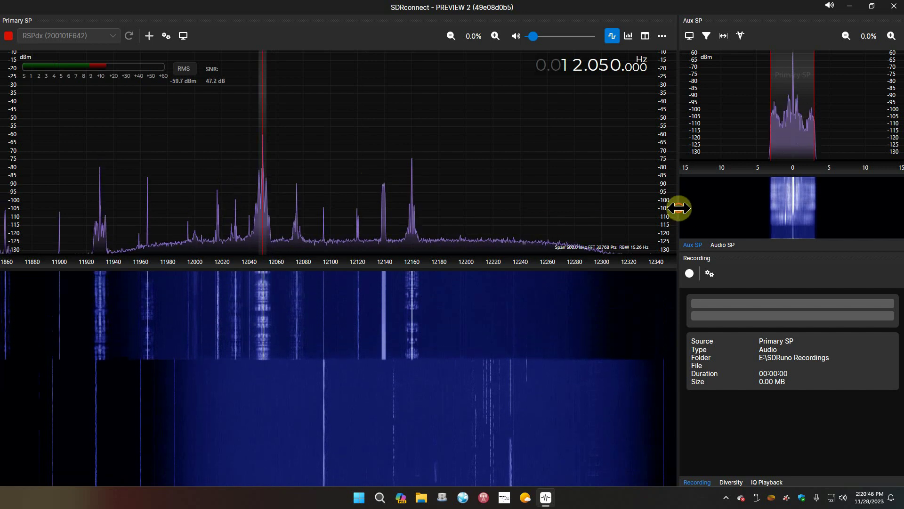
{"action": "left_click_drag", "start_coordinate": [678, 208], "coordinate": [602, 214]}
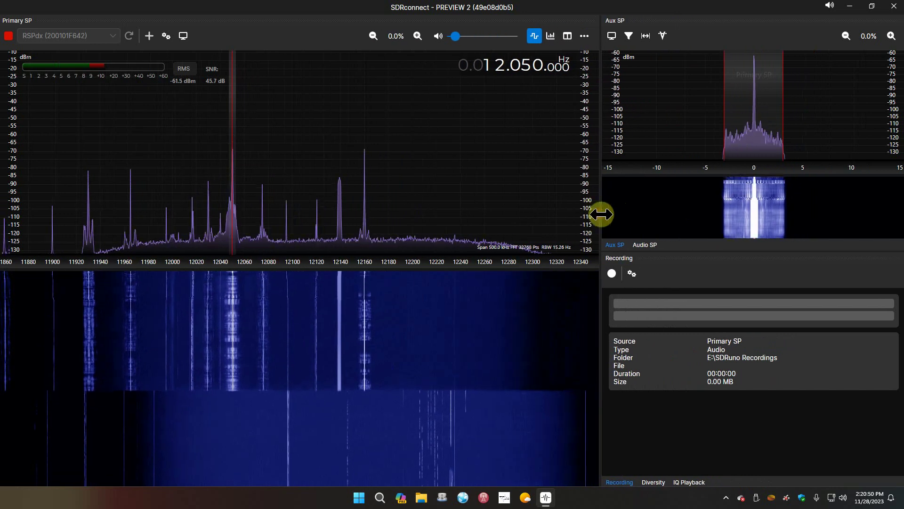
{"action": "left_click", "coordinate": [663, 36]}
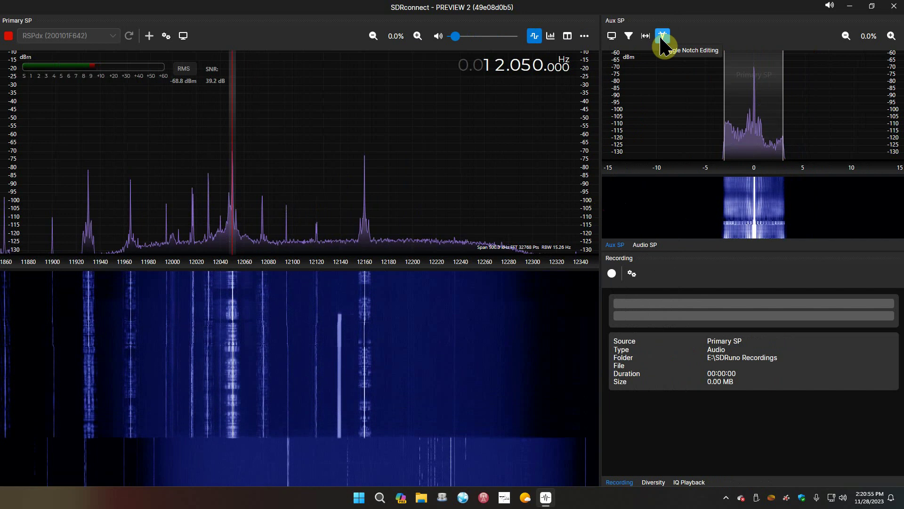
{"action": "left_click", "coordinate": [732, 97]}
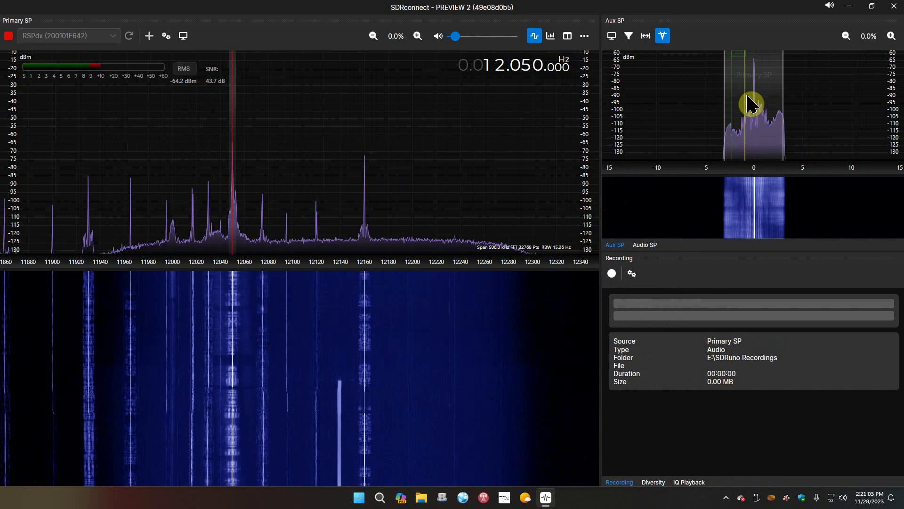
{"action": "left_click", "coordinate": [773, 100]}
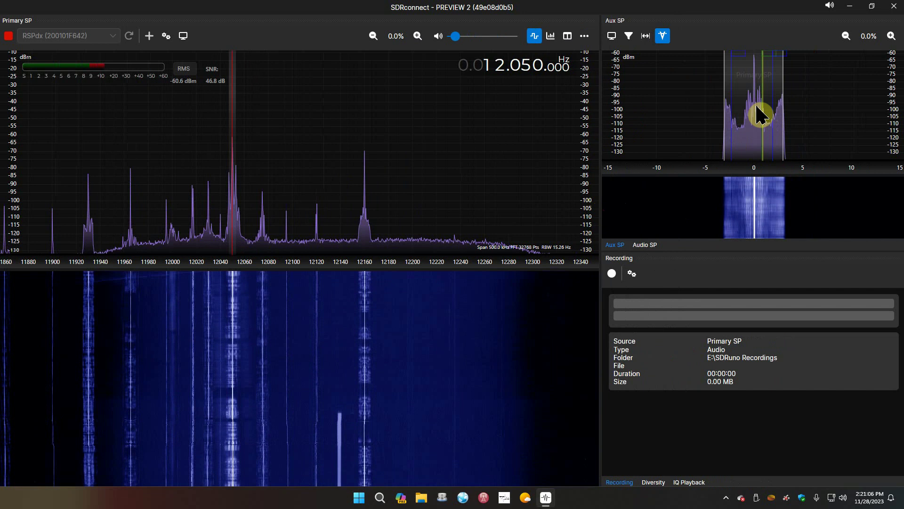
{"action": "left_click", "coordinate": [761, 112]}
{"action": "left_click", "coordinate": [744, 115]}
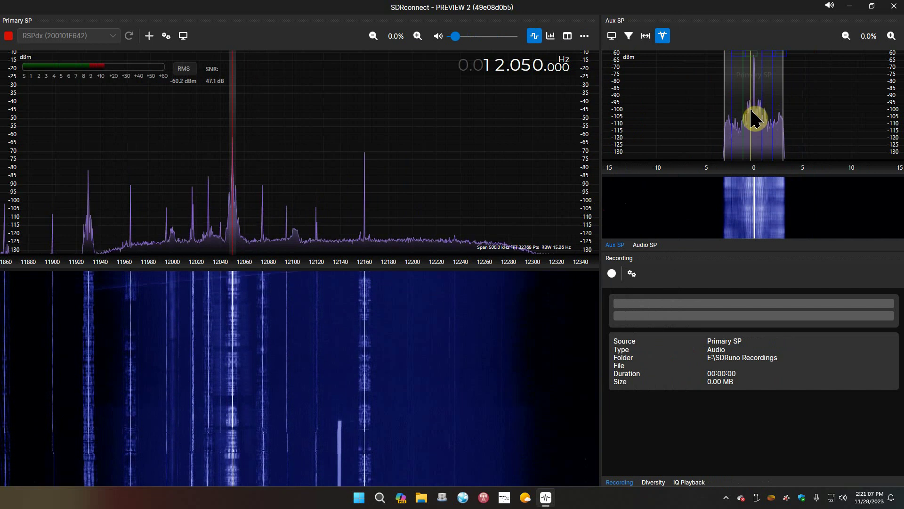
{"action": "left_click", "coordinate": [676, 115]}
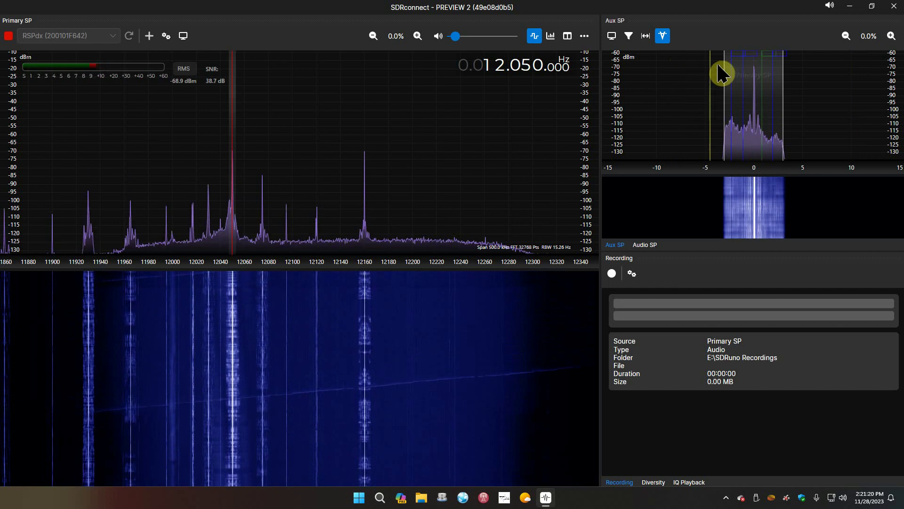
{"action": "mouse_move", "coordinate": [721, 73]}
{"action": "left_mouse_down"}
{"action": "mouse_move", "coordinate": [799, 61]}
{"action": "mouse_move", "coordinate": [693, 62]}
{"action": "mouse_move", "coordinate": [678, 40]}
{"action": "left_mouse_up"}
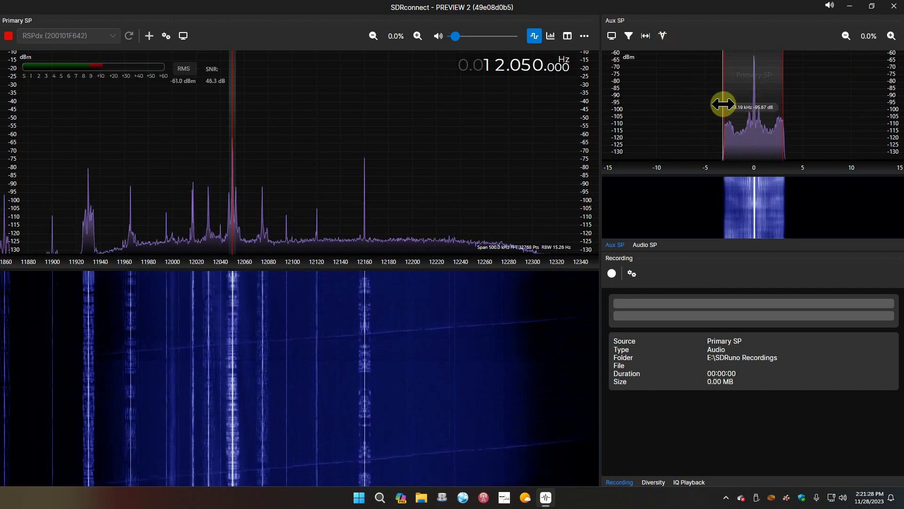
- Narrow the filter, try an asymmetric upper edge, then widen it evenly to about −3.3/+2.2 kHz
{"action": "mouse_move", "coordinate": [723, 104]}
{"action": "left_mouse_down"}
{"action": "mouse_move", "coordinate": [692, 111]}
{"action": "mouse_move", "coordinate": [734, 106]}
{"action": "left_mouse_up"}
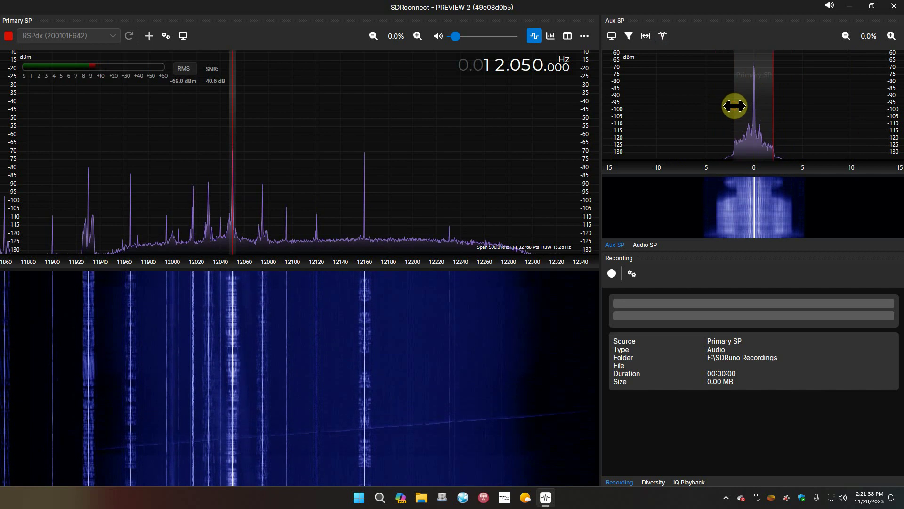
{"action": "left_click", "coordinate": [651, 37]}
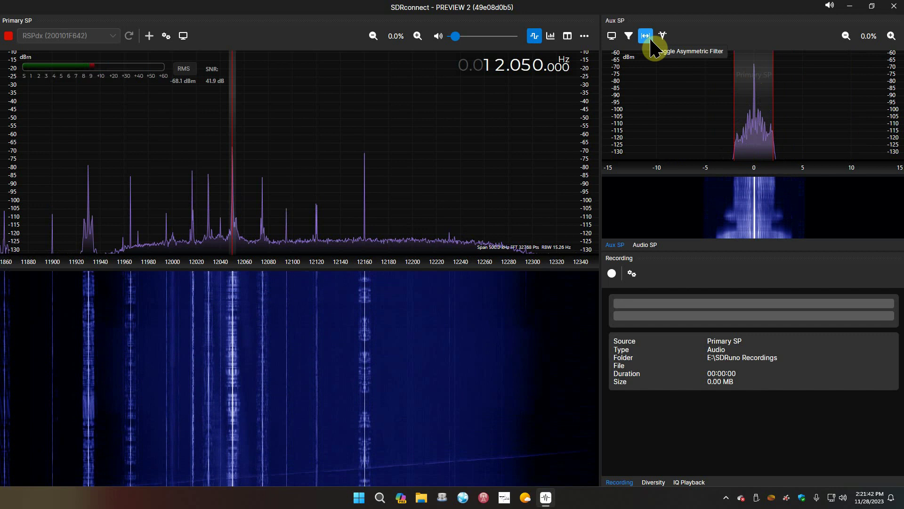
{"action": "left_click_drag", "start_coordinate": [776, 109], "coordinate": [719, 116]}
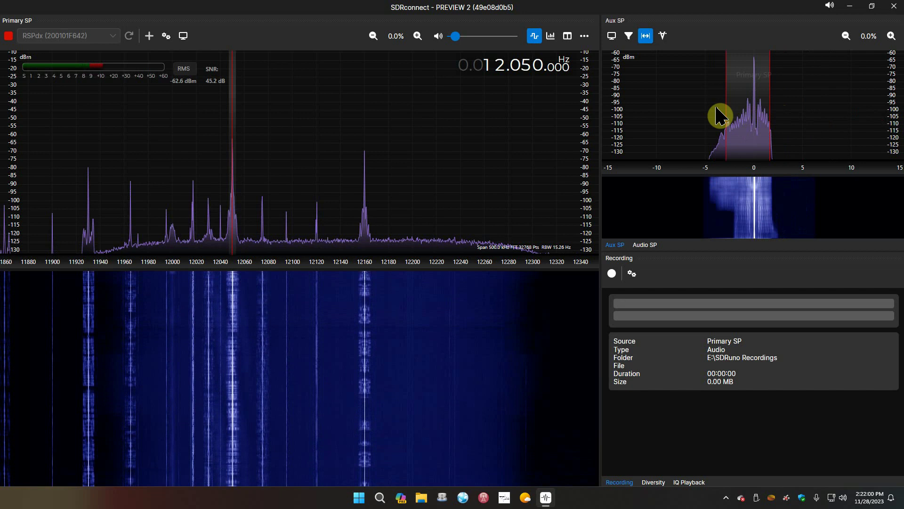
{"action": "left_click", "coordinate": [645, 36]}
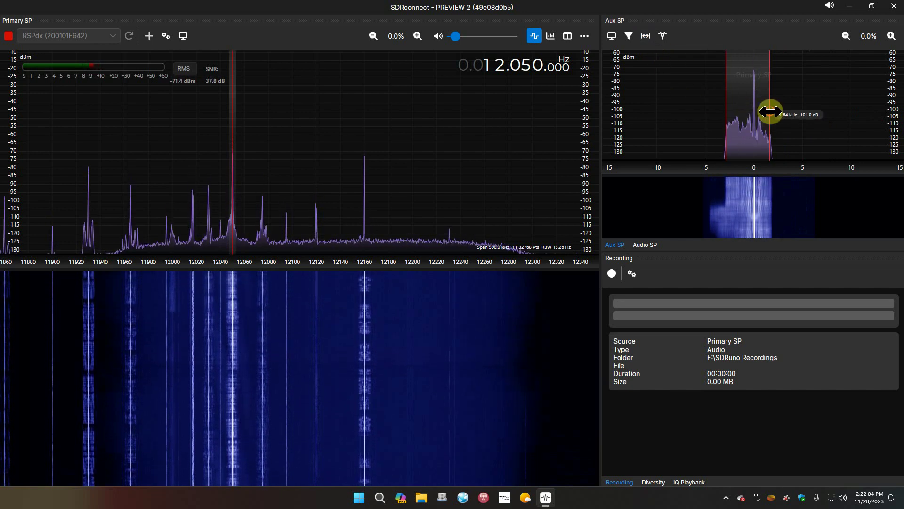
{"action": "left_click_drag", "start_coordinate": [770, 111], "coordinate": [774, 113]}
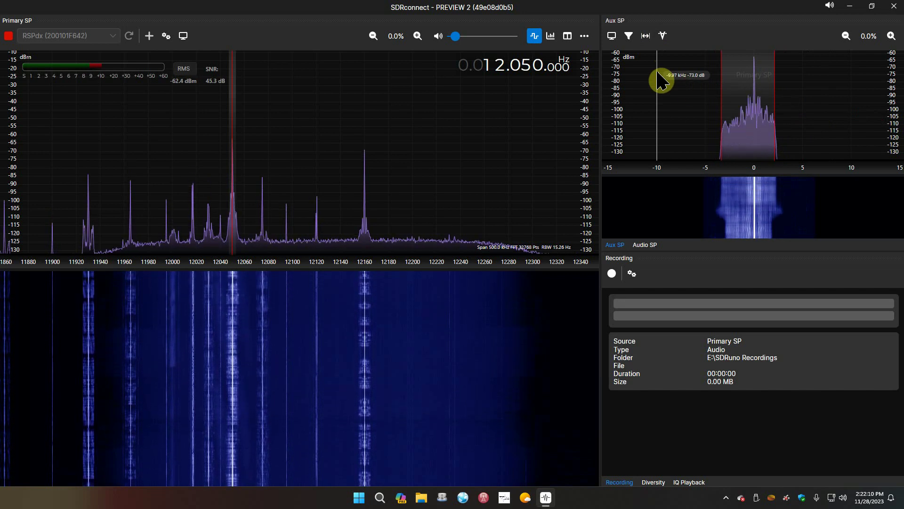
{"action": "left_click", "coordinate": [612, 36]}
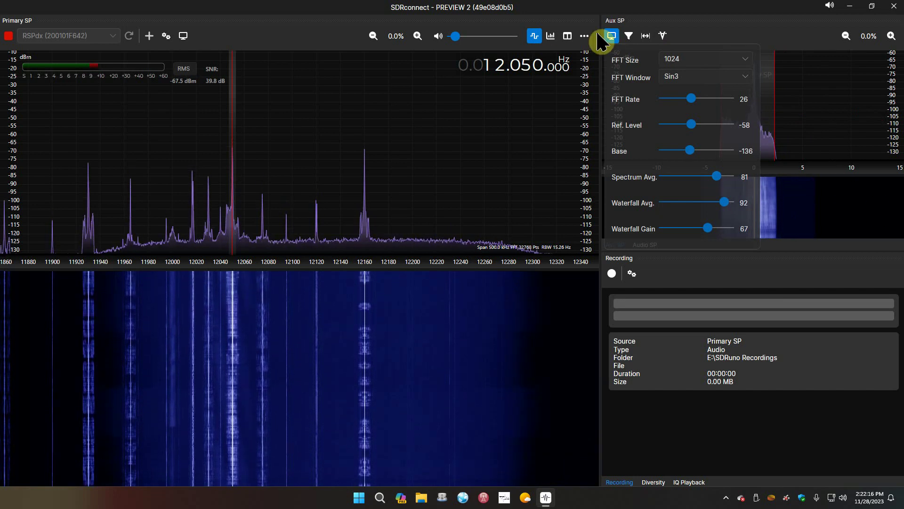
{"action": "left_click", "coordinate": [613, 37]}
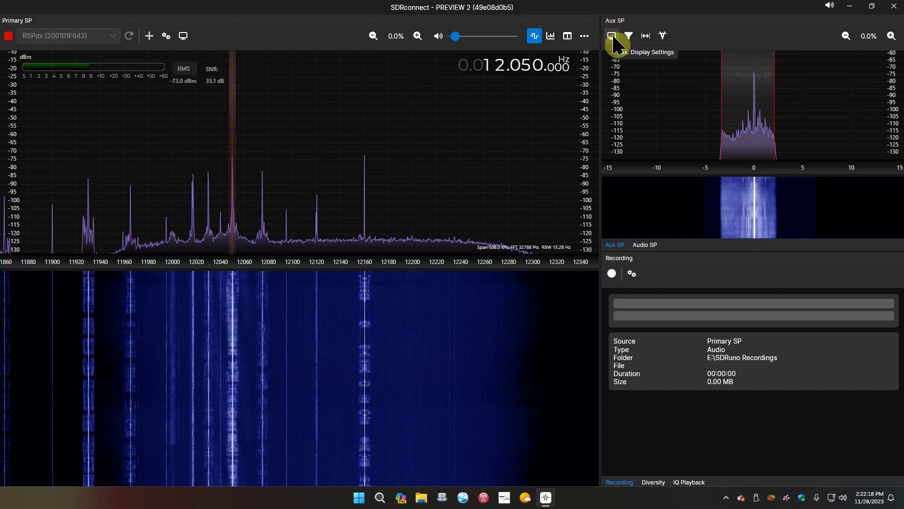
{"action": "left_click", "coordinate": [569, 36]}
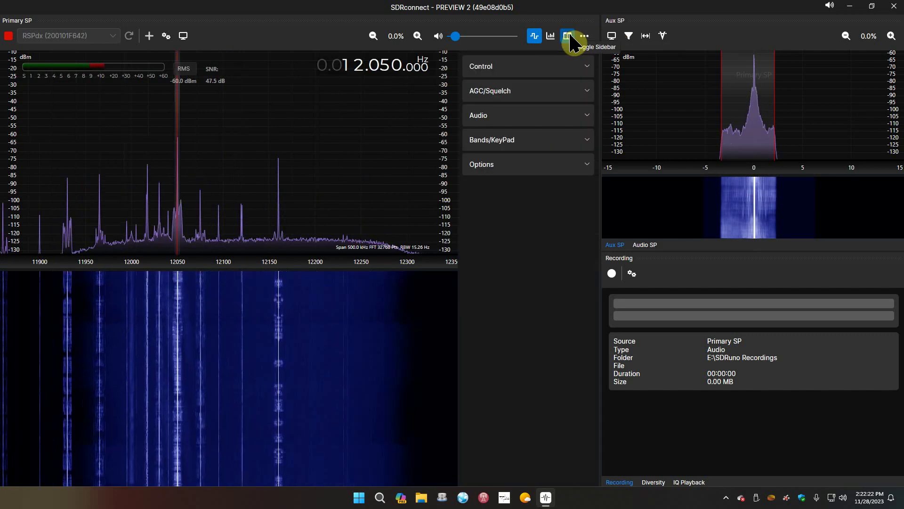
{"action": "left_click", "coordinate": [570, 36]}
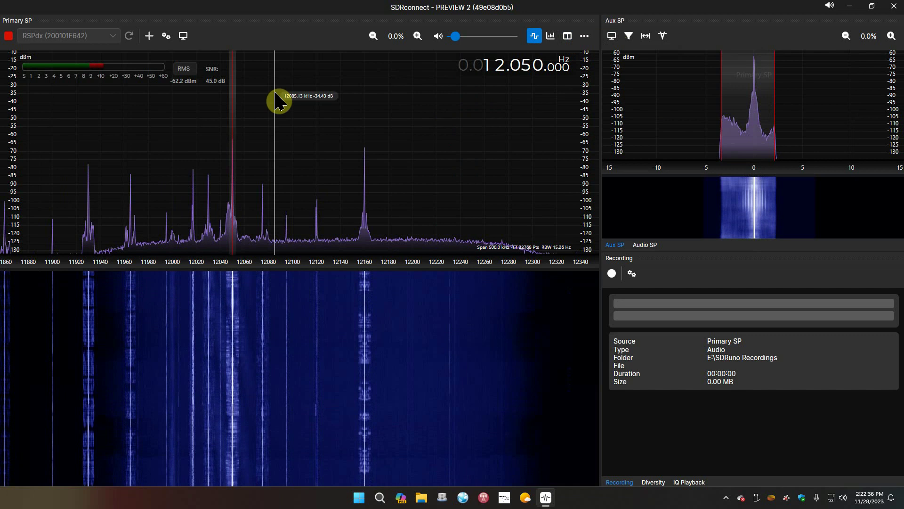
- Review the device's Sample Rate and Antenna settings, then mute the audio
{"action": "left_click", "coordinate": [167, 37]}
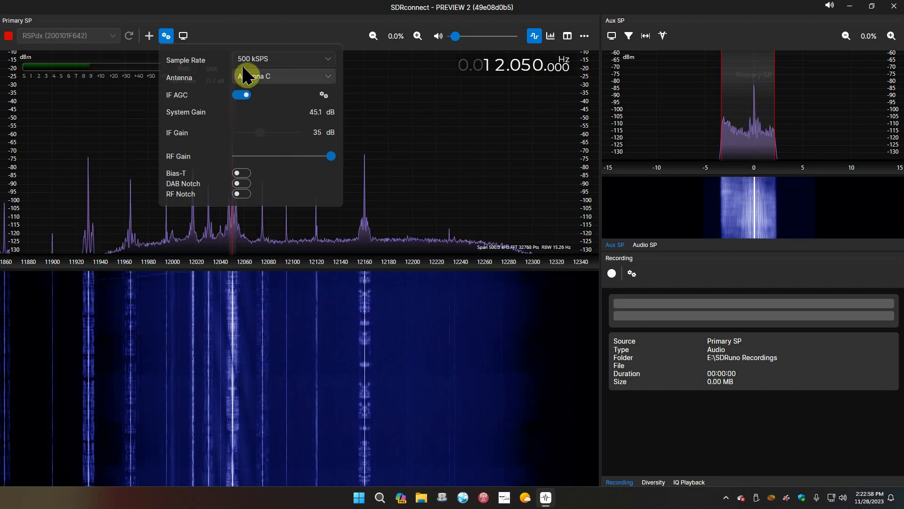
{"action": "left_click", "coordinate": [167, 37]}
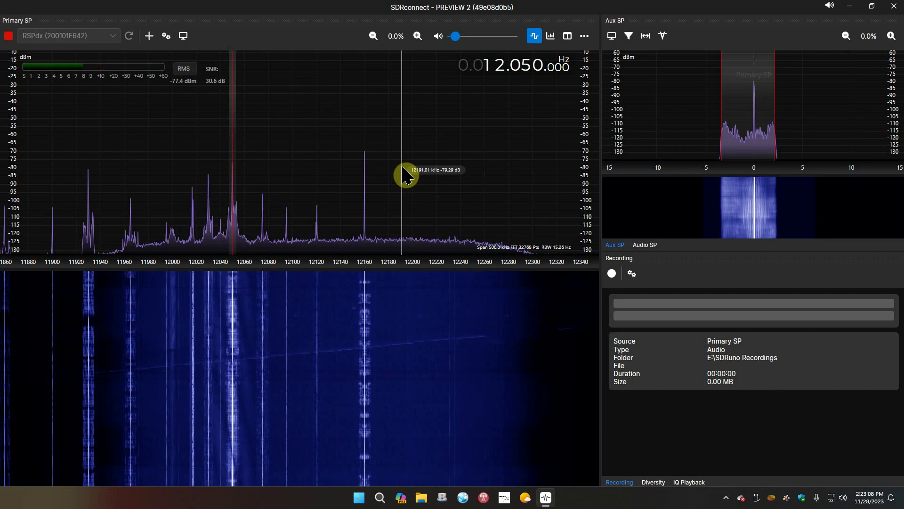
{"action": "left_click", "coordinate": [438, 37]}
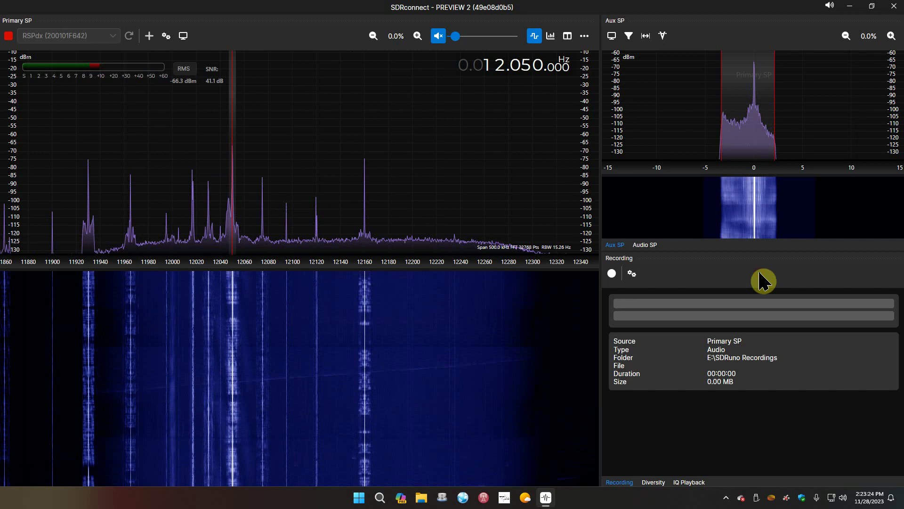
{"action": "left_click", "coordinate": [632, 273]}
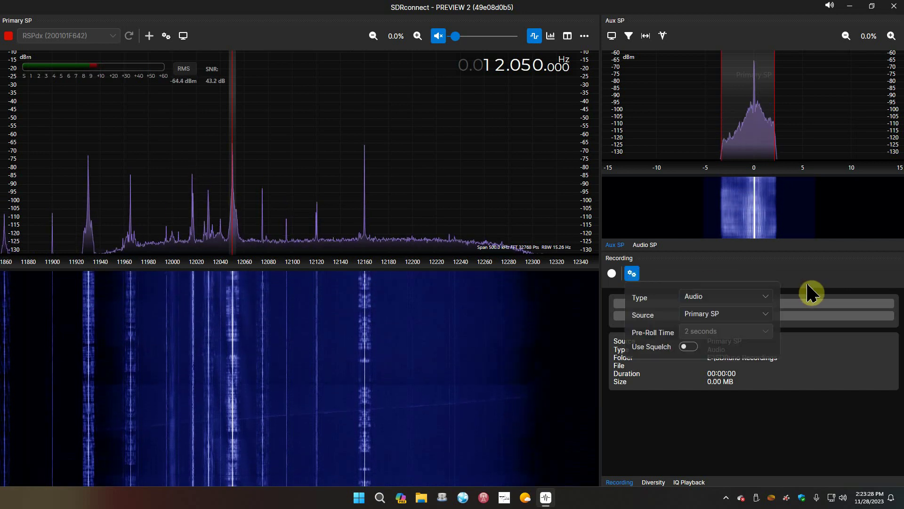
{"action": "left_click", "coordinate": [635, 277]}
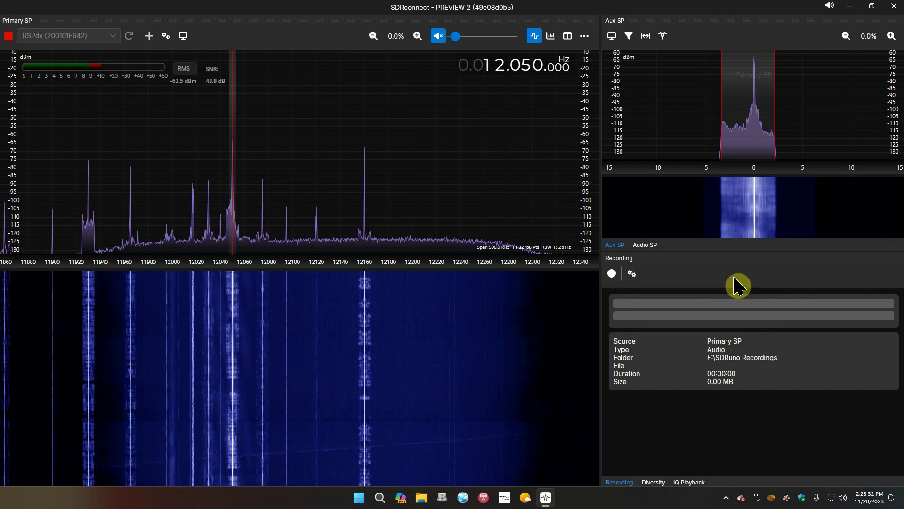